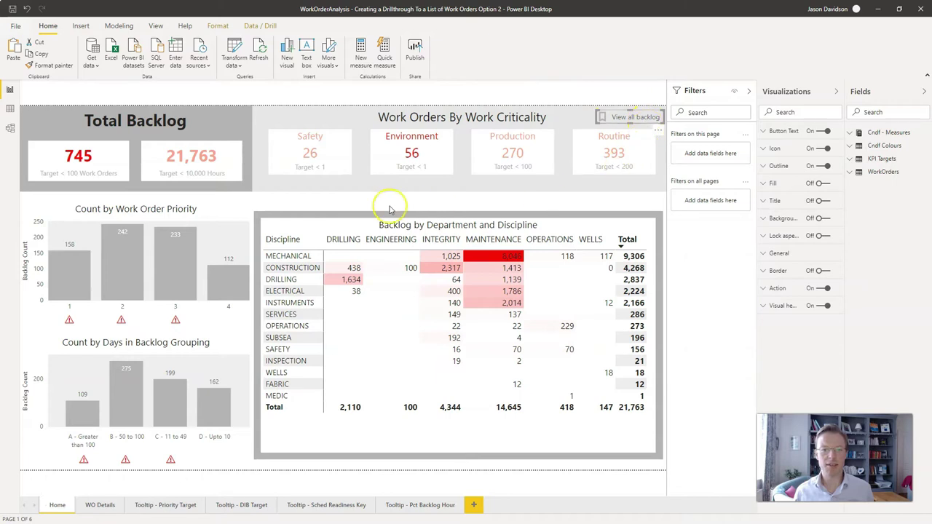
Check the Safety card's drill-through options, then close the menu and deselect the card
right_click(310, 152)
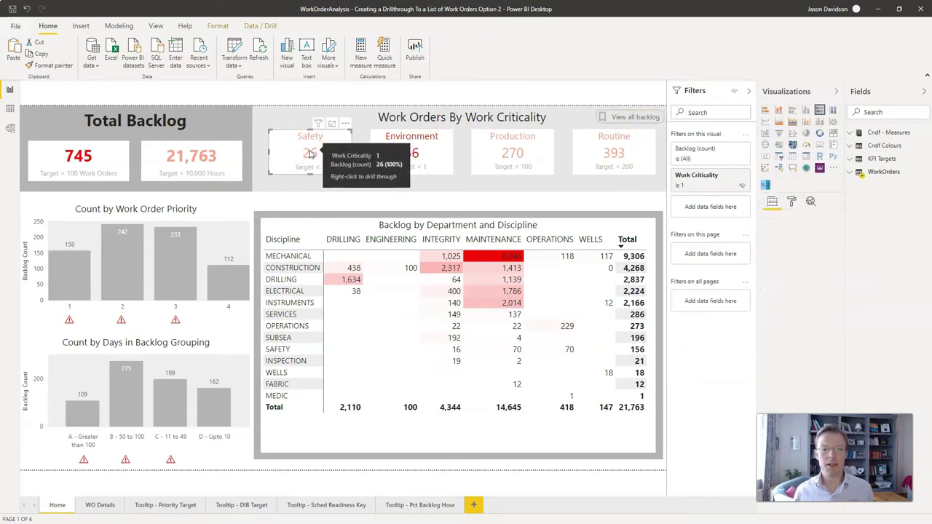
mouse_move(364, 200)
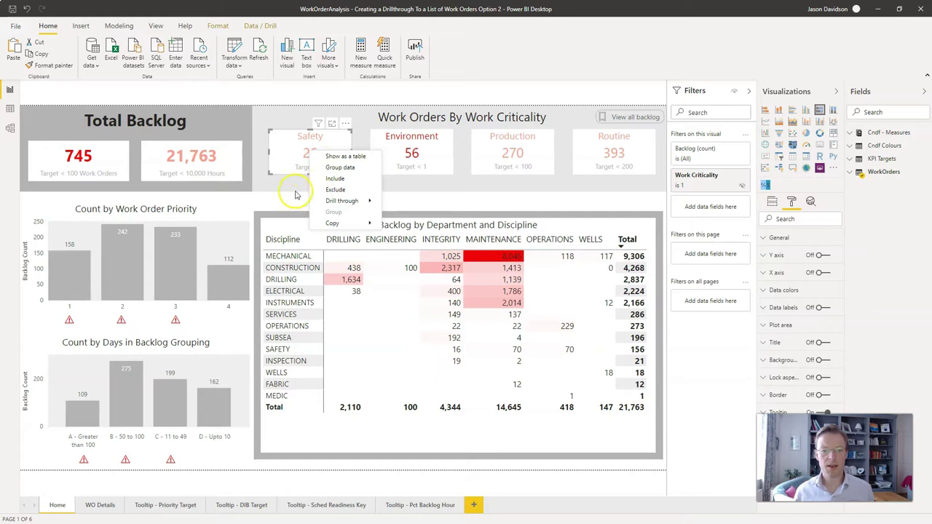
mouse_move(337, 206)
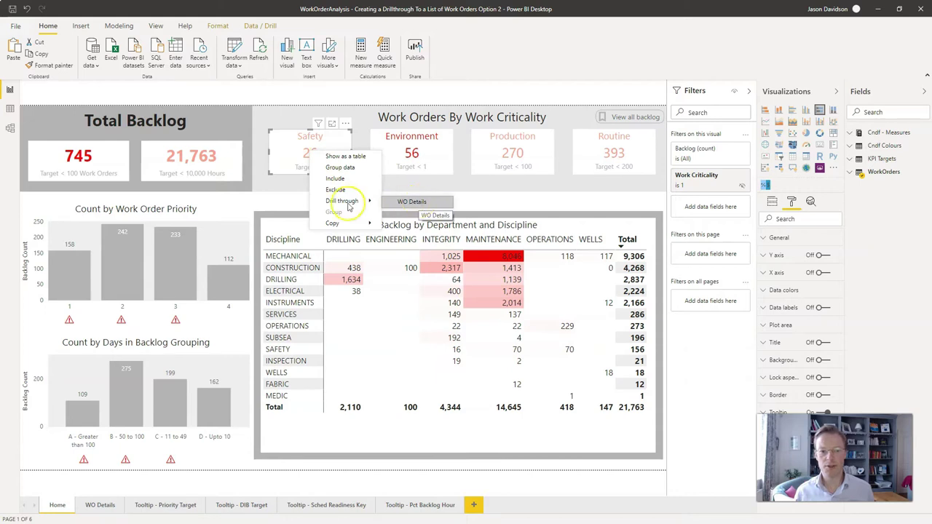
click(291, 203)
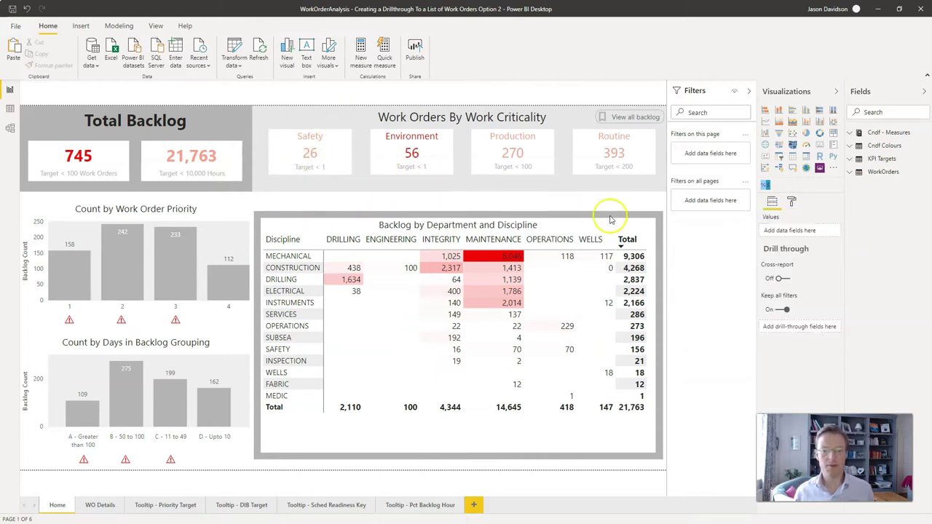
mouse_move(321, 151)
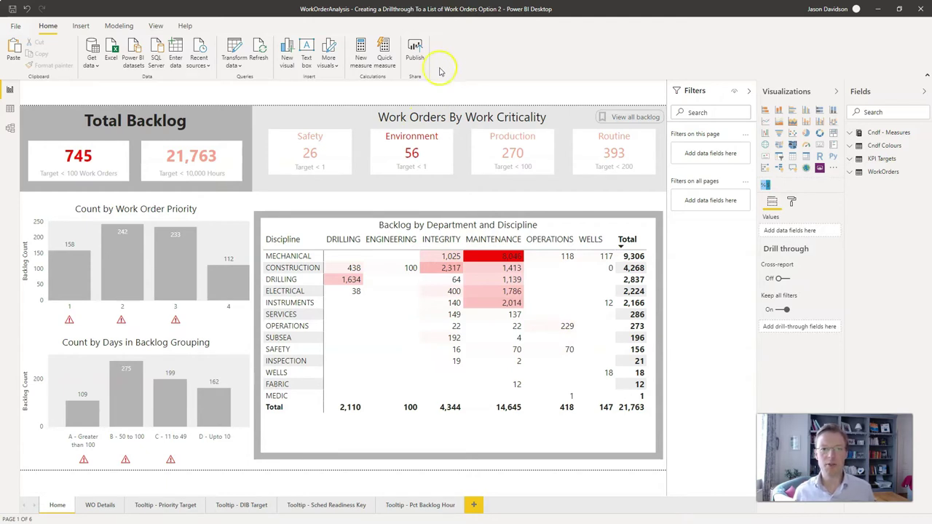
Insert a blank button and drag it between the criticality cards and the backlog matrix
click(791, 198)
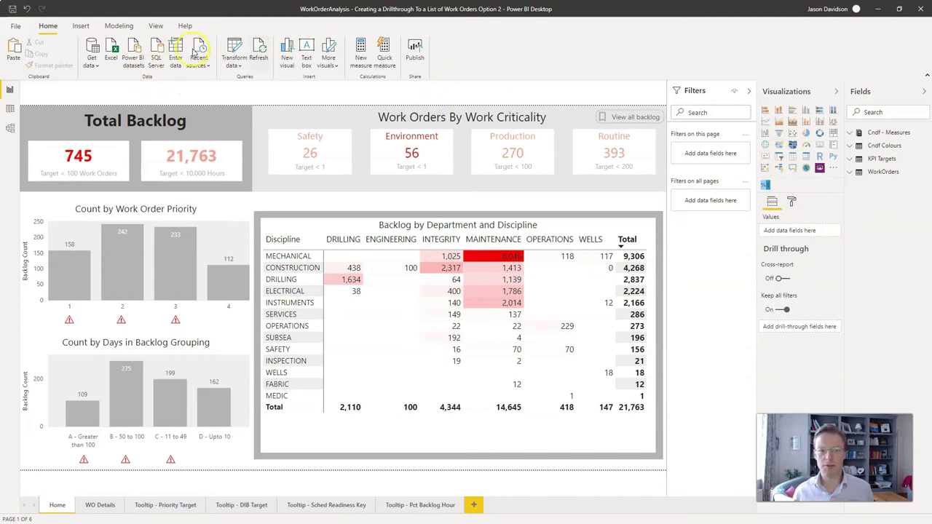
click(63, 28)
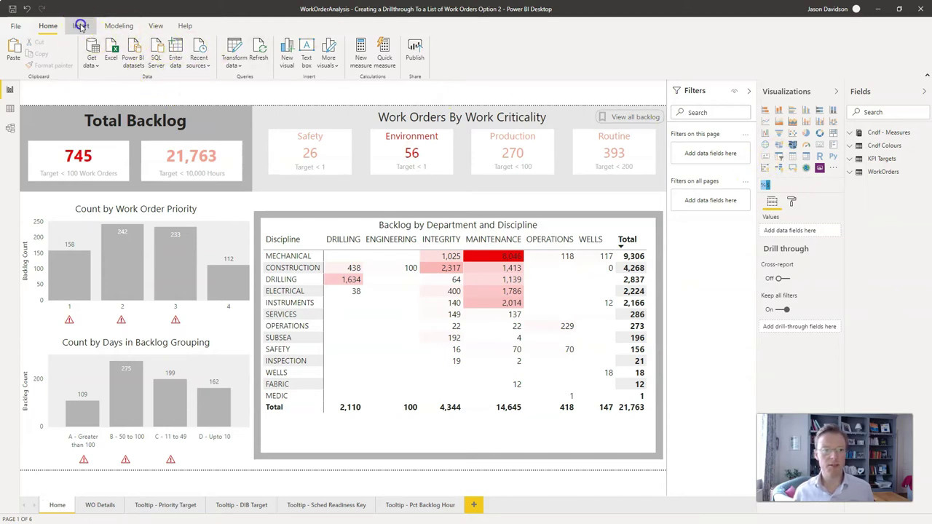
click(80, 27)
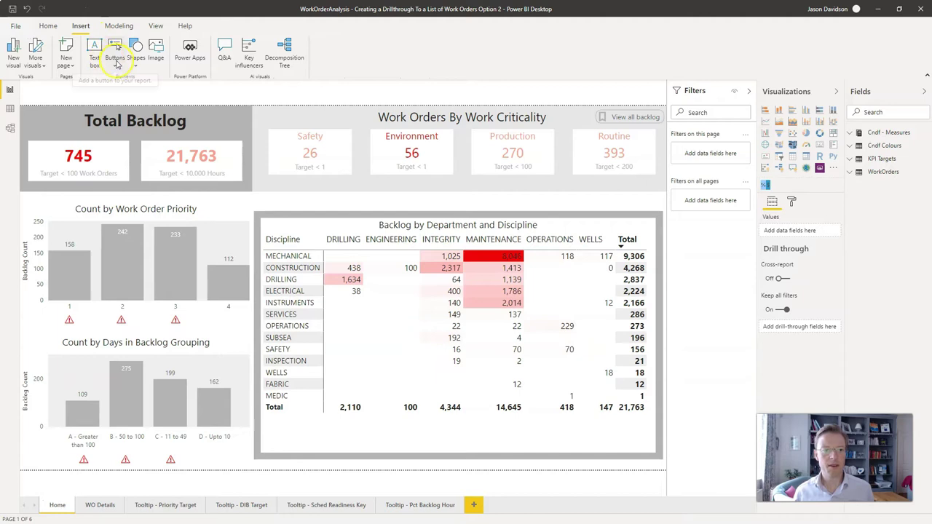
click(116, 61)
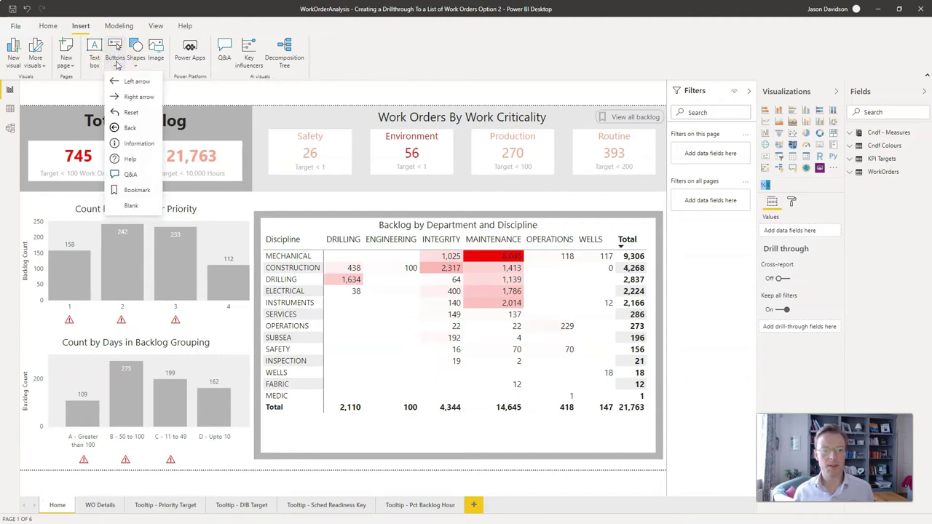
click(131, 208)
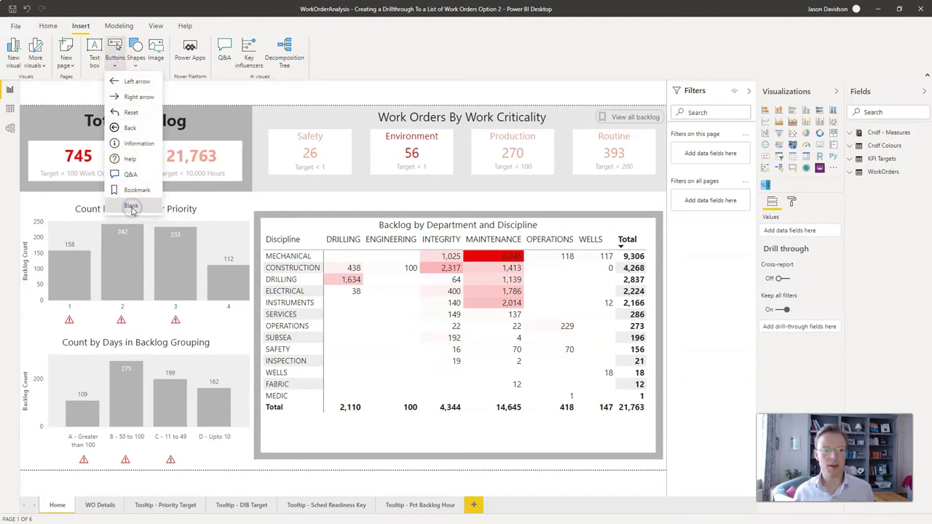
click(46, 117)
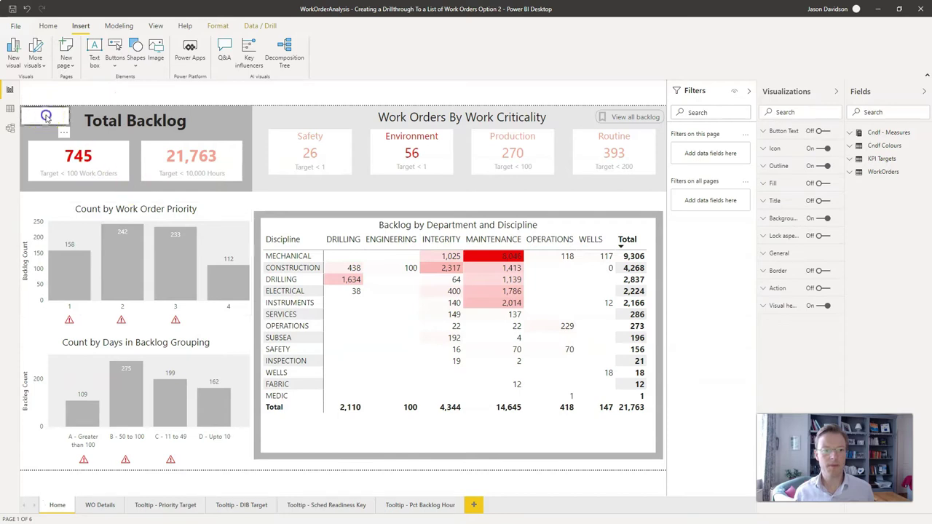
drag(46, 116, 462, 193)
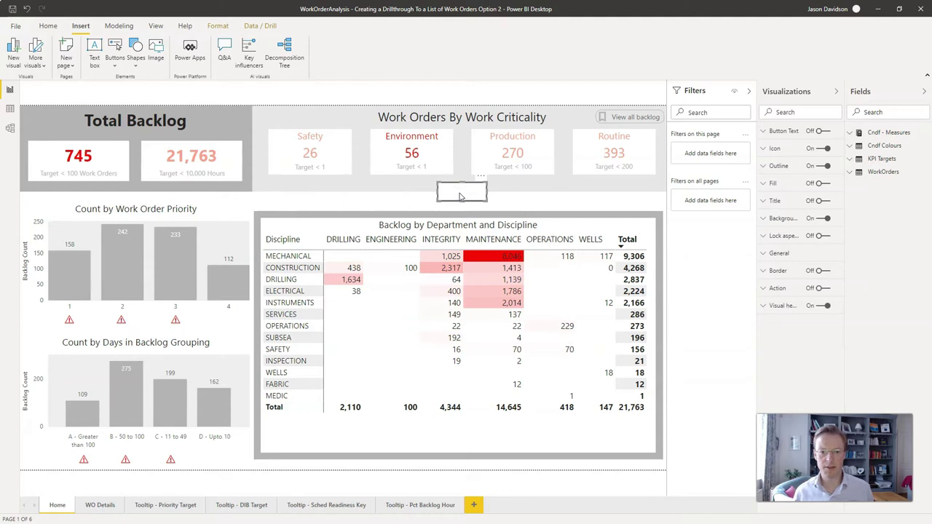
Turn on button text and label the button 'Drill To Work Order Details'
click(771, 131)
click(821, 130)
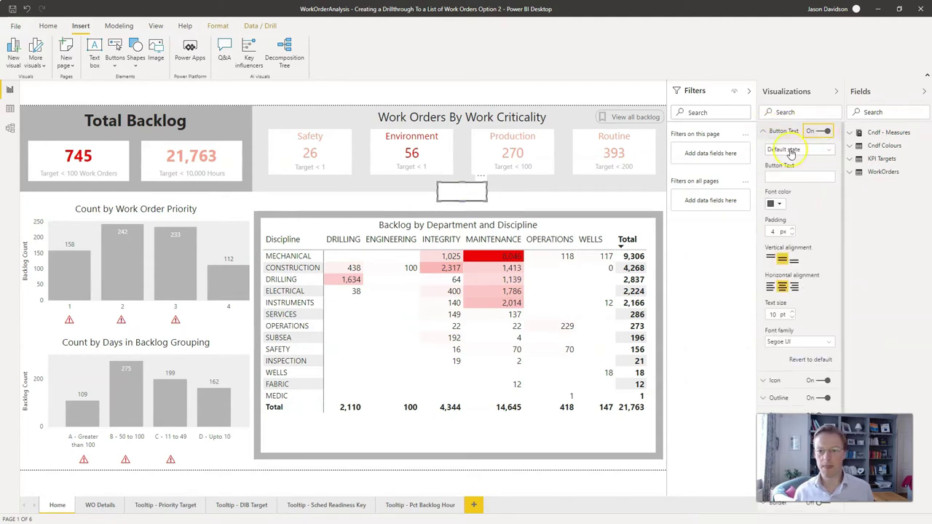
click(780, 179)
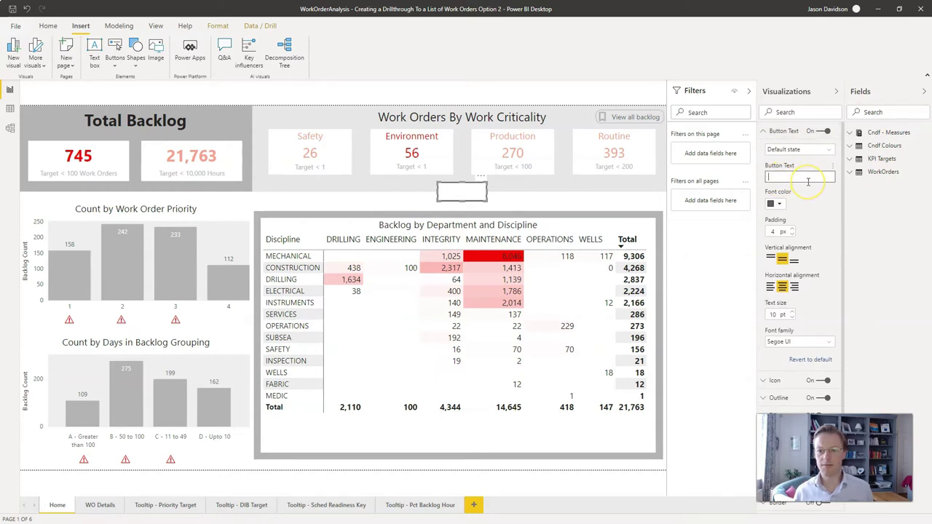
text(Dri)
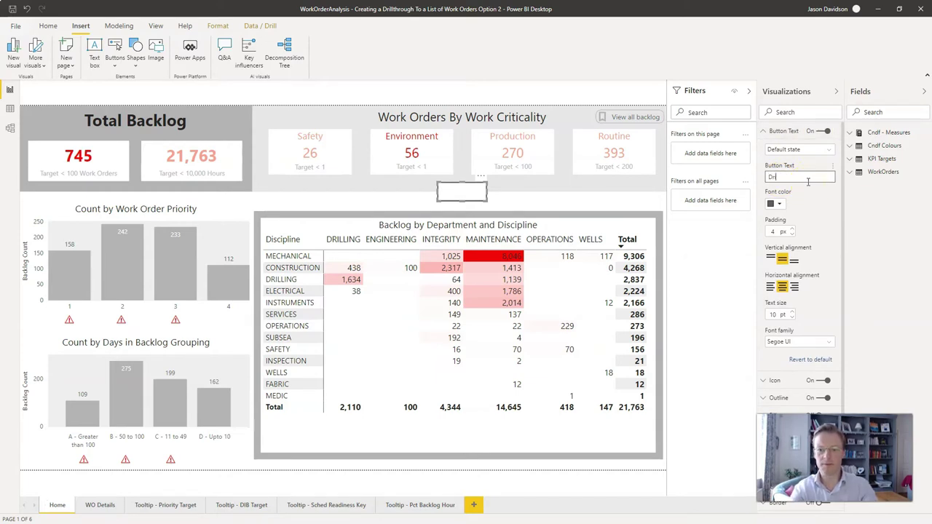
text(ll To Work O)
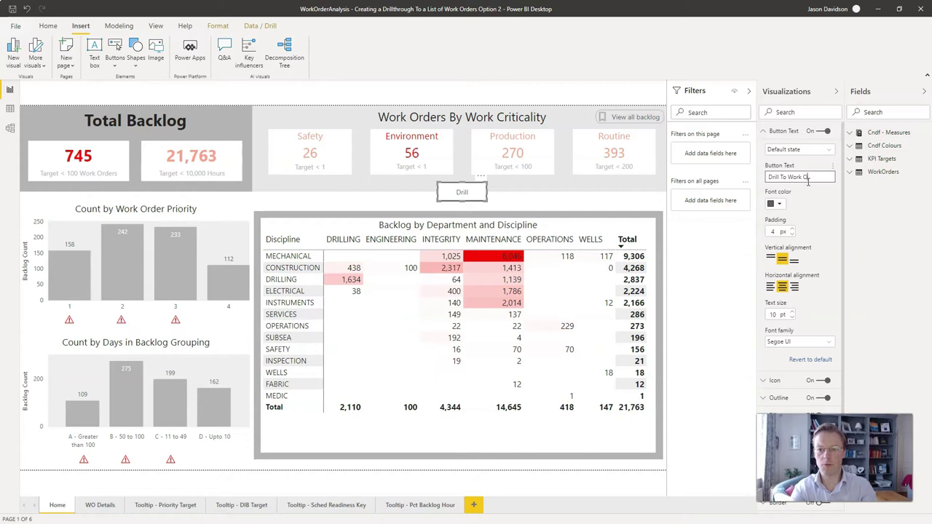
text(rder Detail)
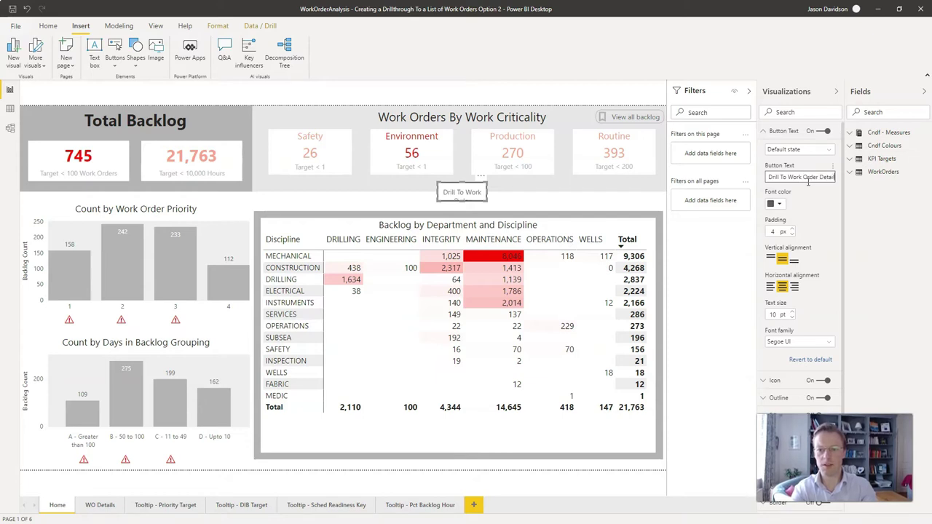
text(s)
Widen the button on both sides so the full label fits, centred
click(428, 195)
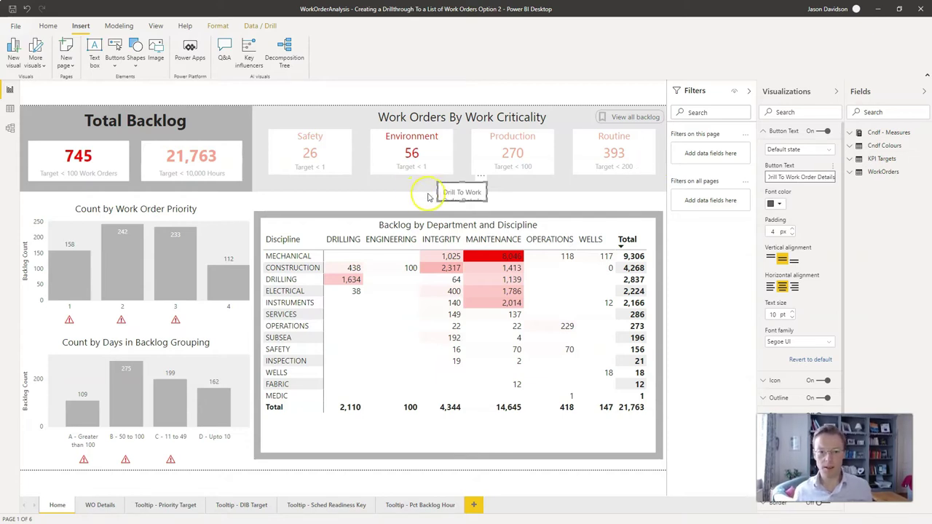
drag(440, 196, 401, 193)
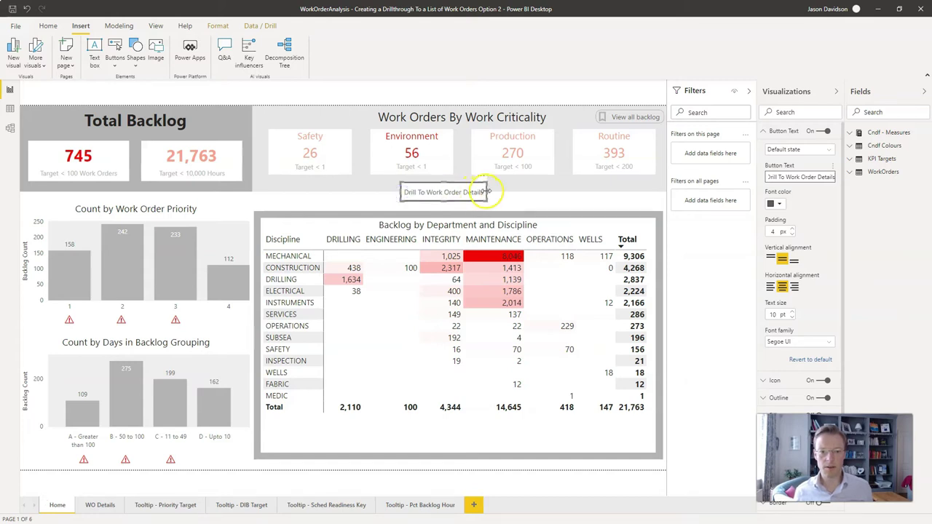
drag(485, 194, 521, 191)
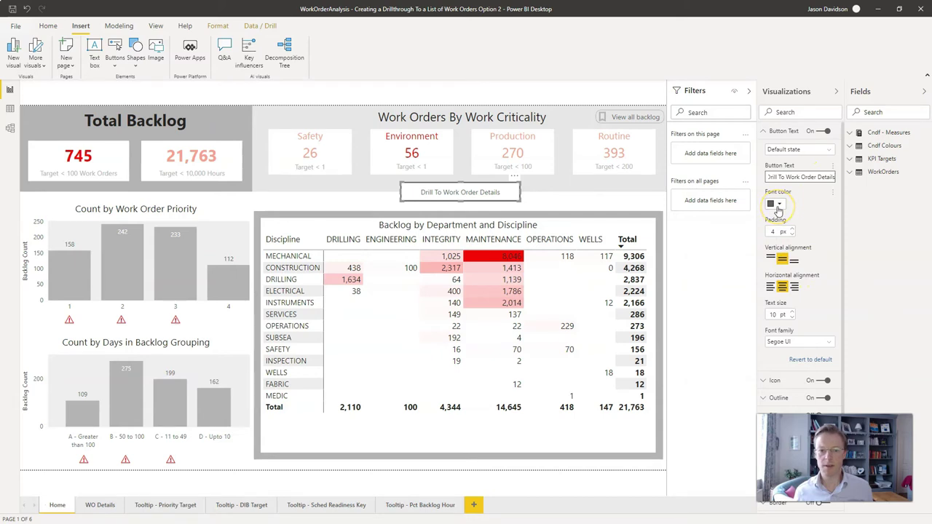
Lower the button's outline weight from 2 pt to 1 pt and check the thinner border
click(764, 132)
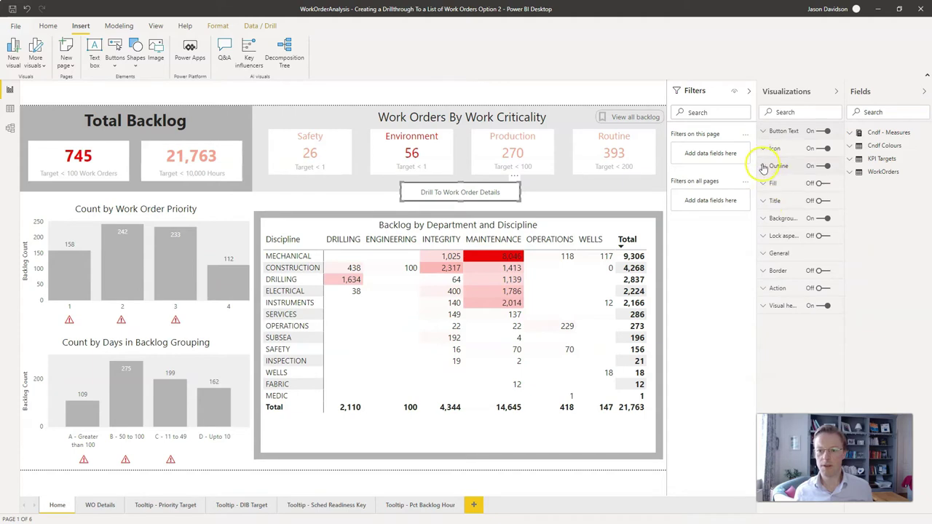
click(763, 166)
click(791, 274)
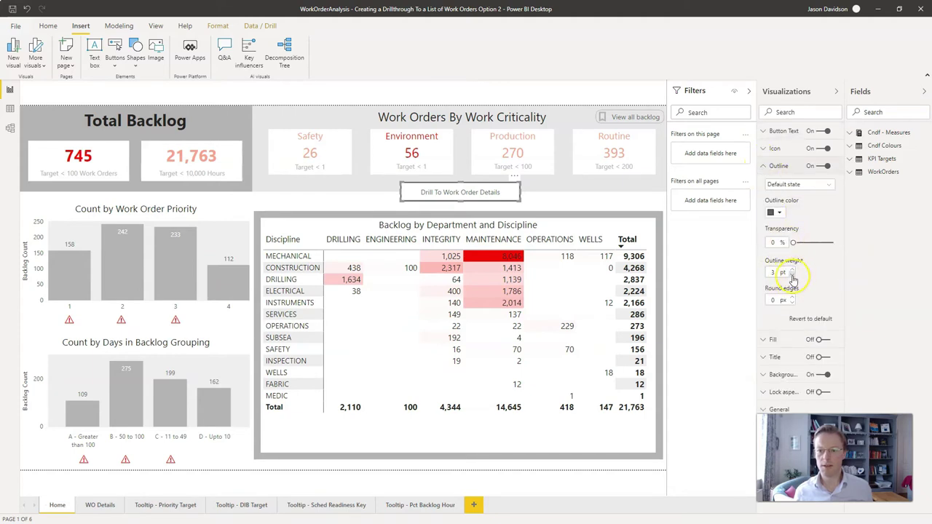
click(564, 198)
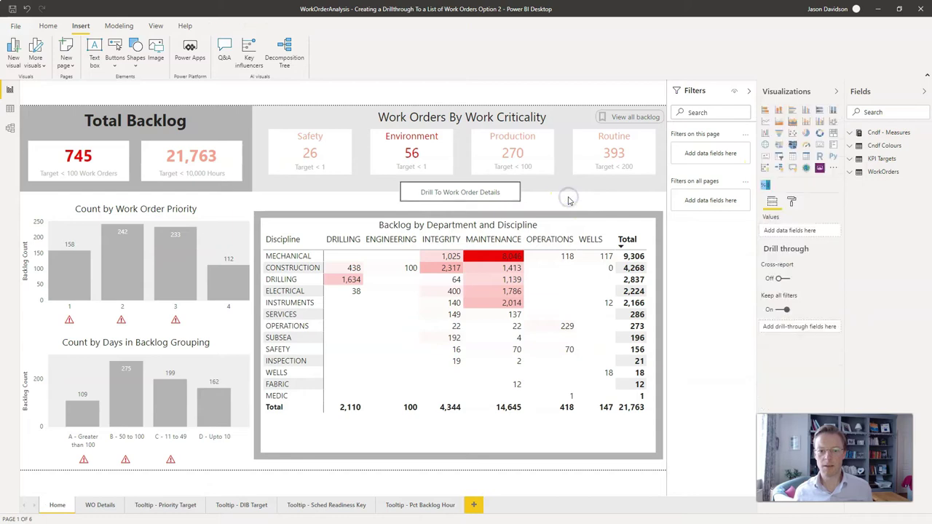
click(514, 191)
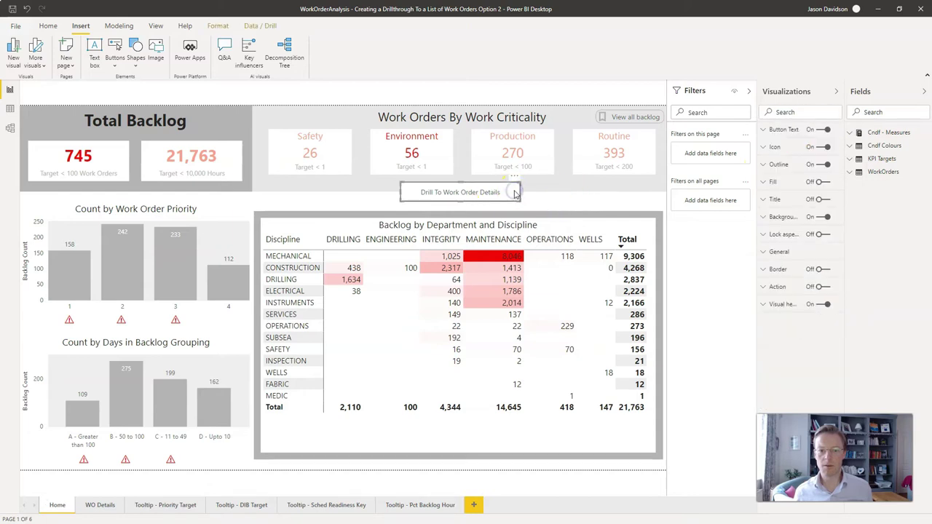
click(773, 166)
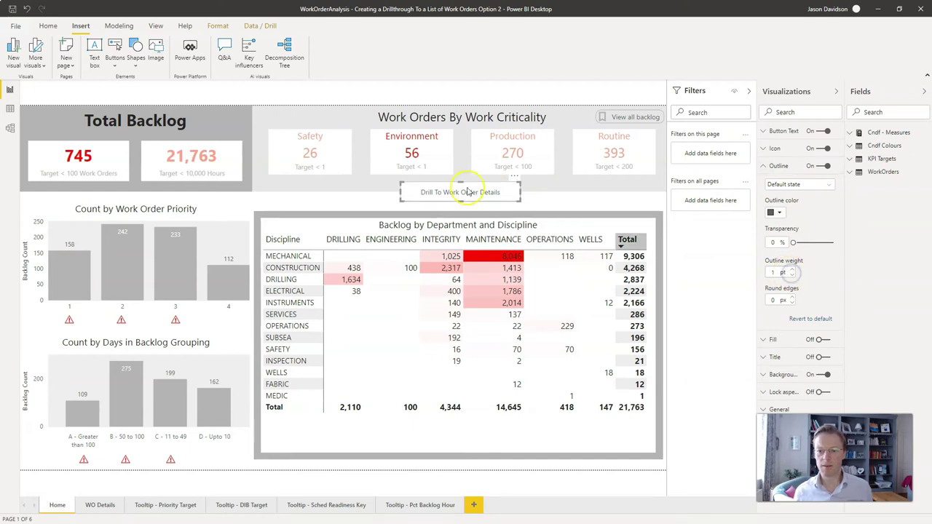
click(542, 205)
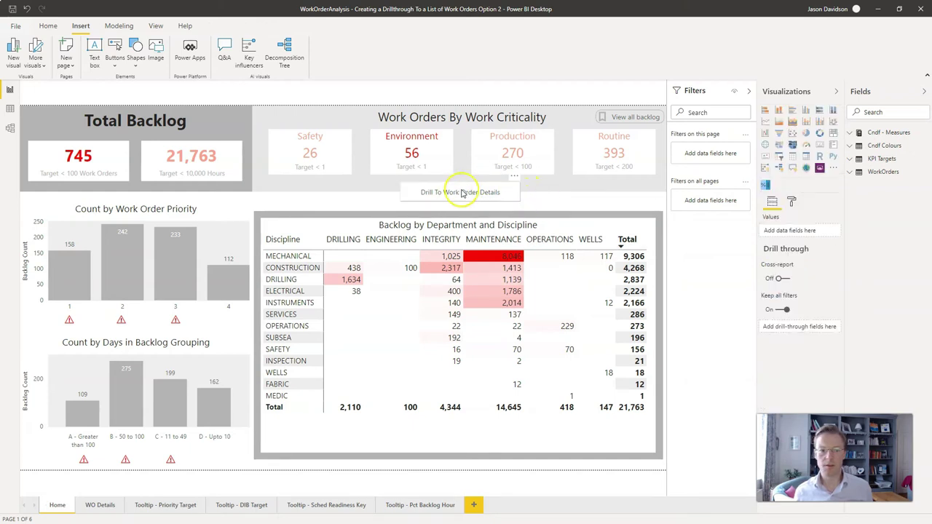
click(700, 200)
click(581, 209)
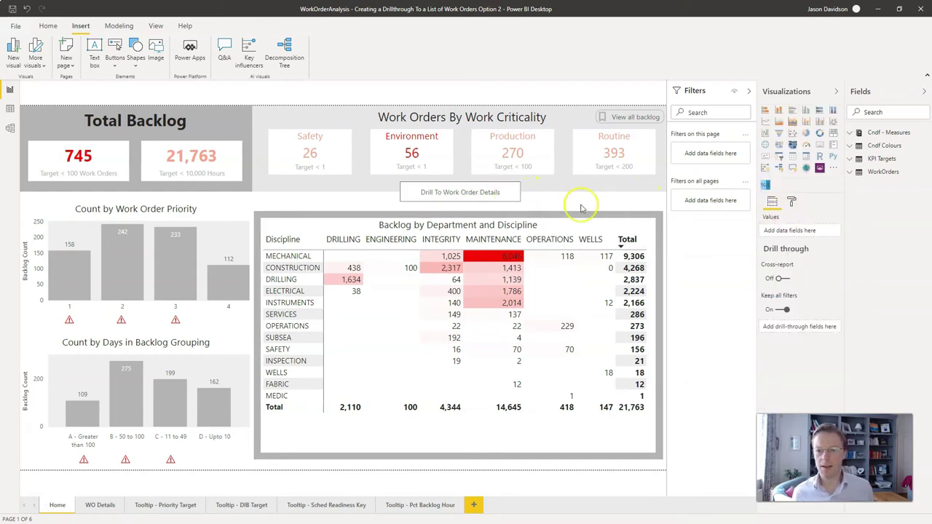
click(480, 196)
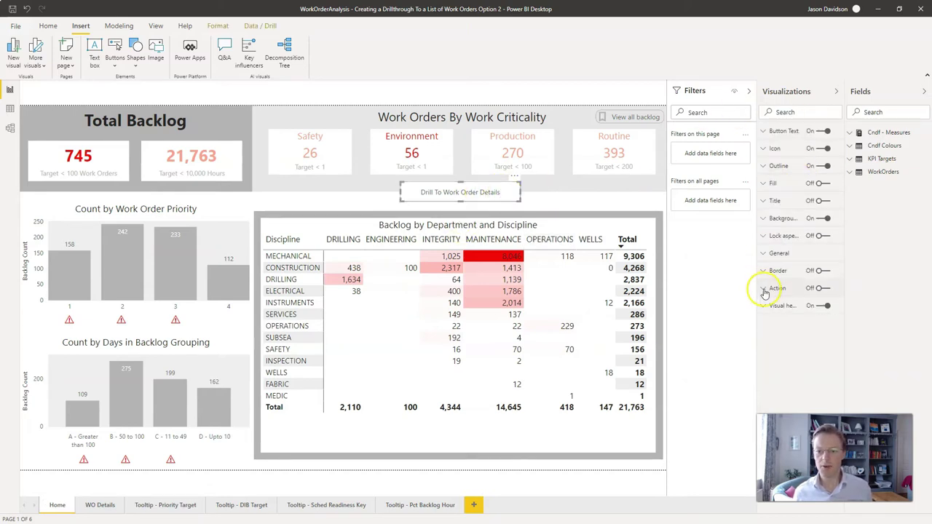
Turn the button's Action on with type Drill through and destination WO Details
click(821, 289)
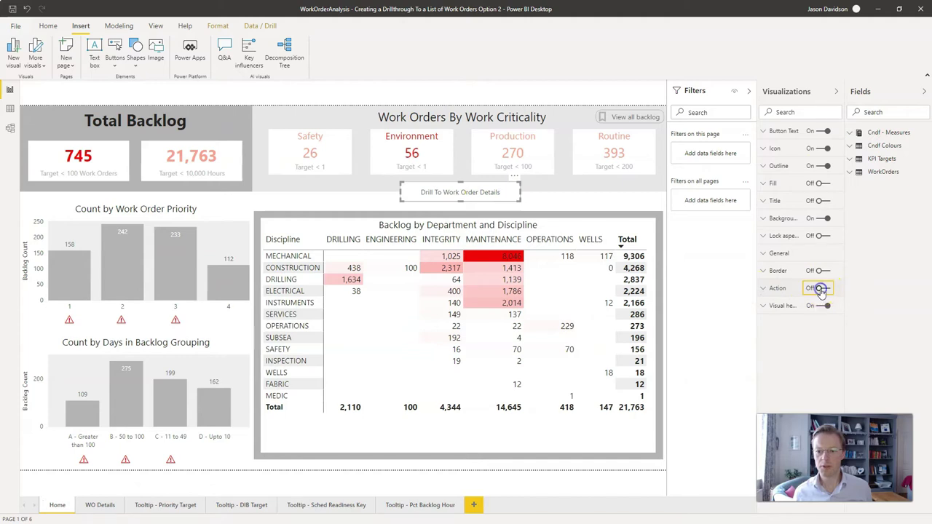
click(775, 288)
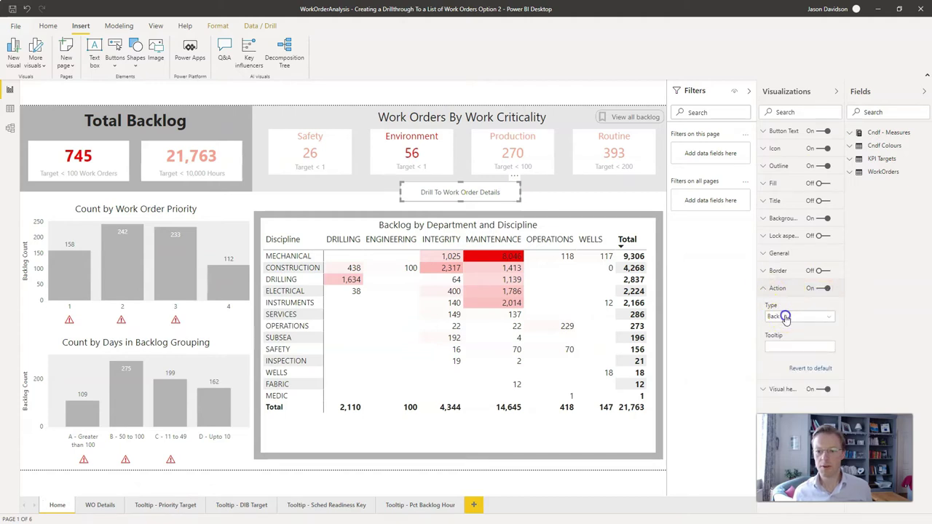
click(784, 316)
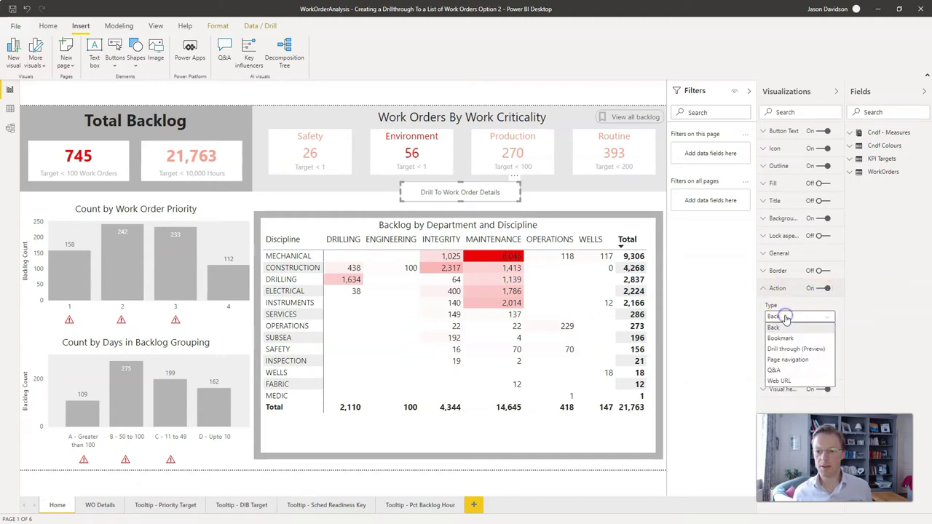
click(820, 351)
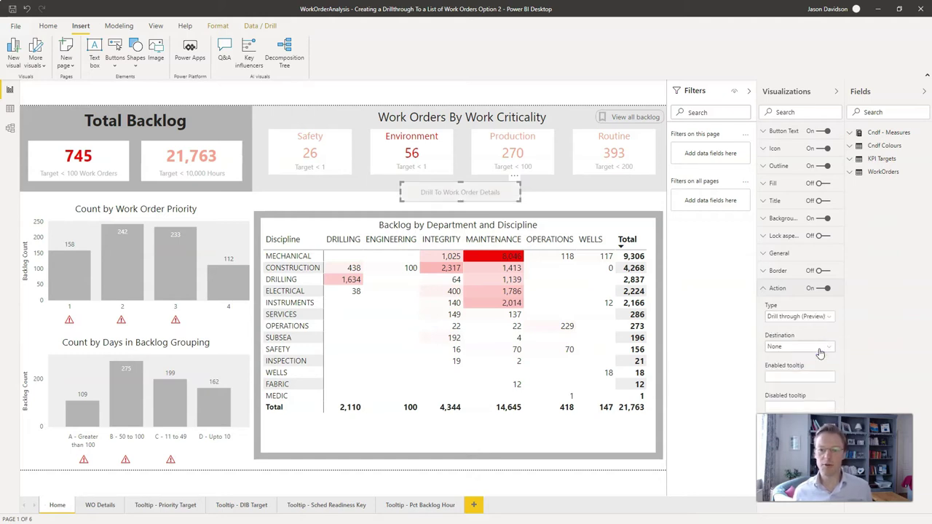
click(775, 348)
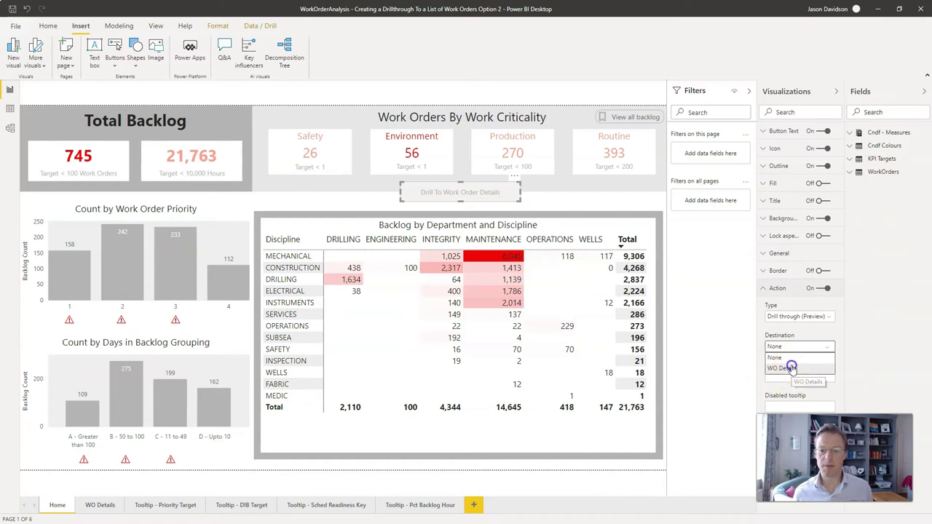
click(792, 368)
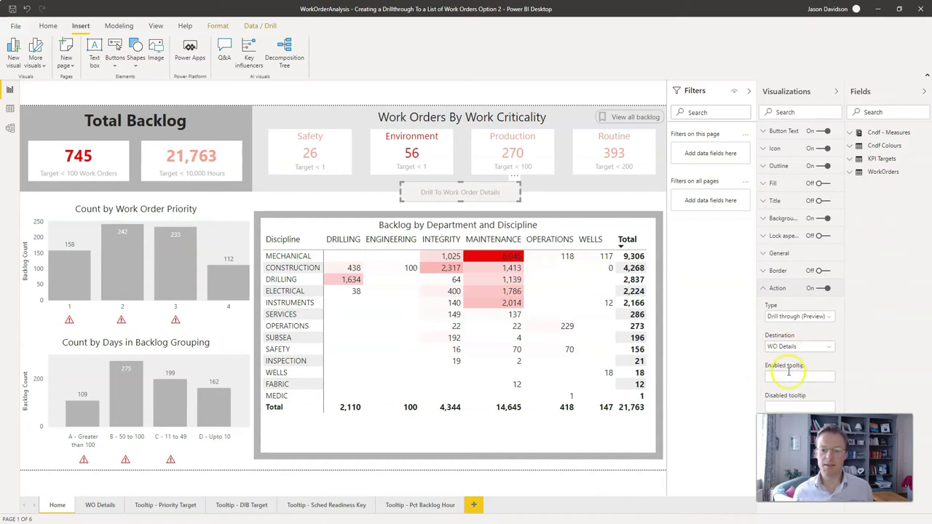
Enter 'Drill to work order details' as enabled tooltip and 'Select Work Criticality' as disabled tooltip
click(788, 374)
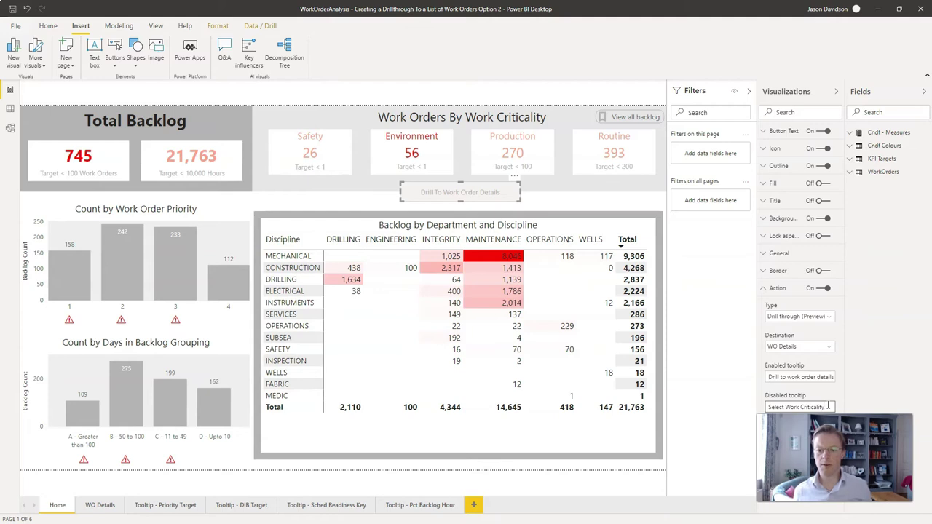
click(779, 376)
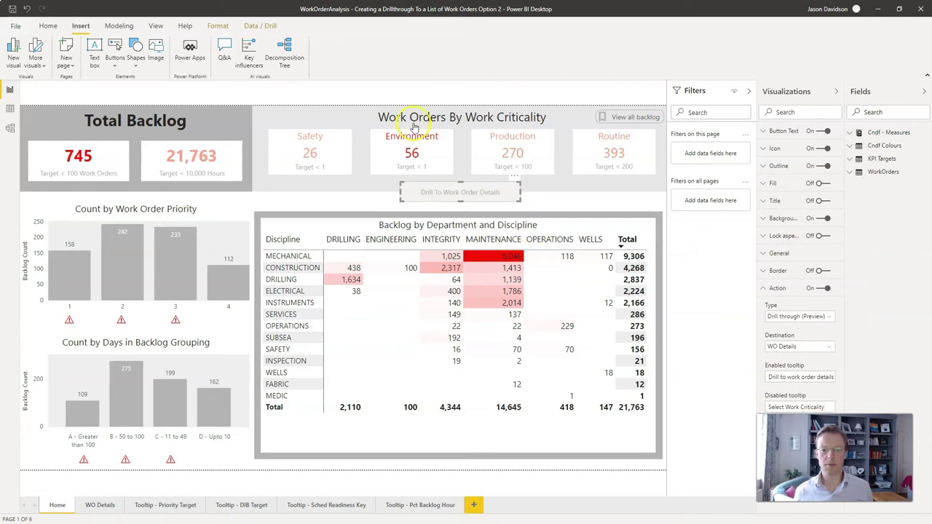
Verify the deselected drill button stays greyed out with the 'Select Work Criticality' tooltip
click(390, 196)
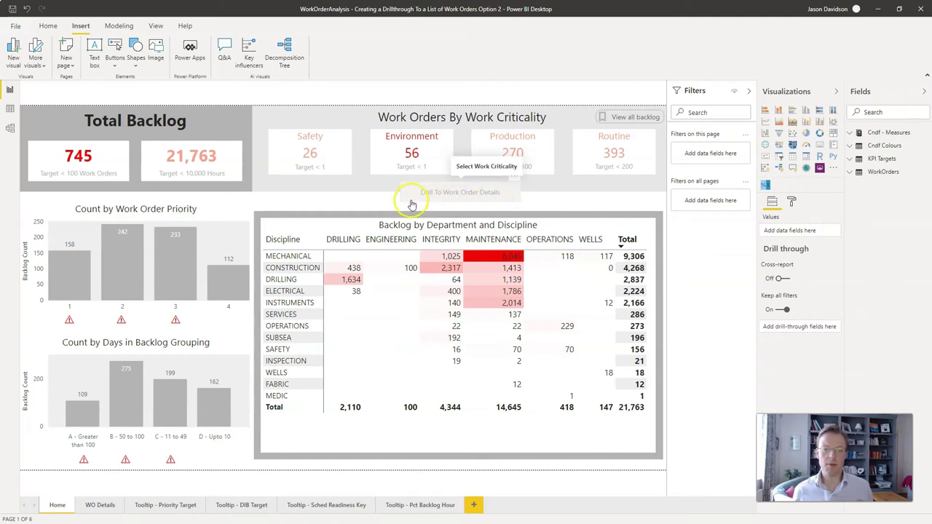
click(514, 206)
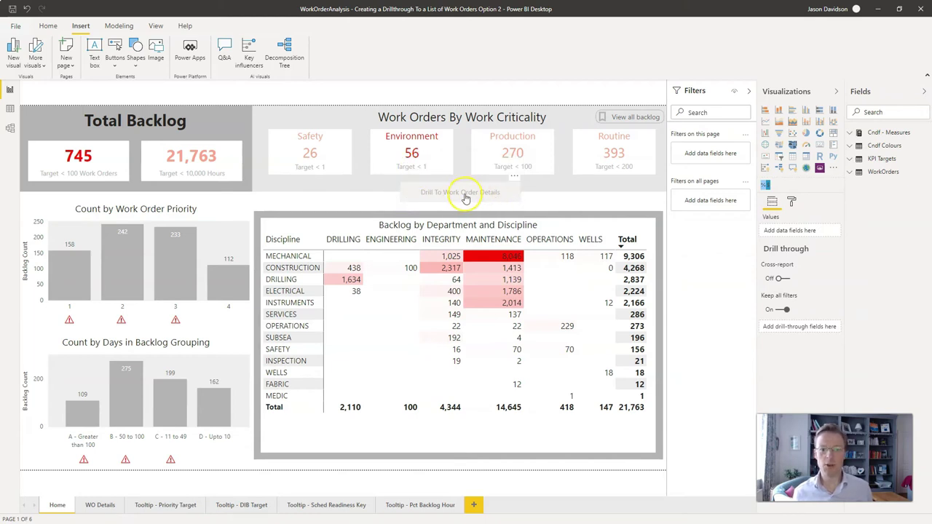
click(411, 155)
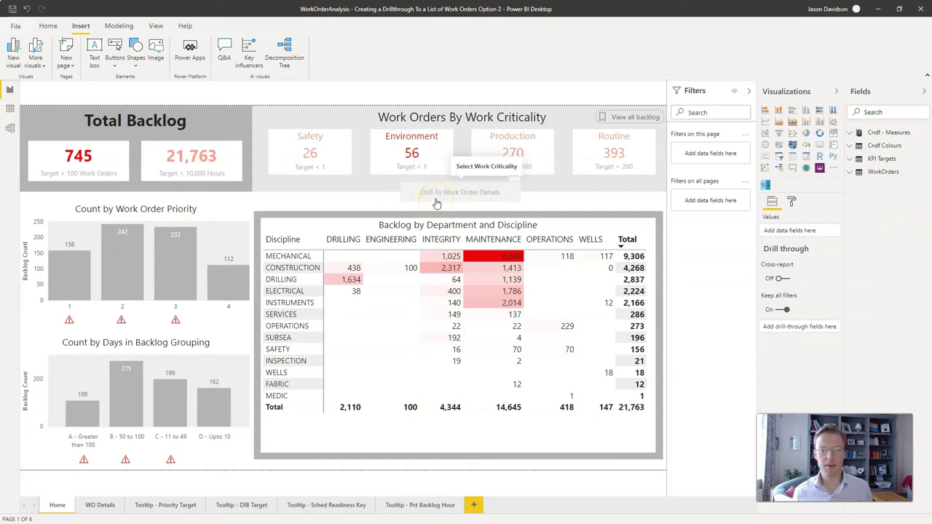
click(308, 155)
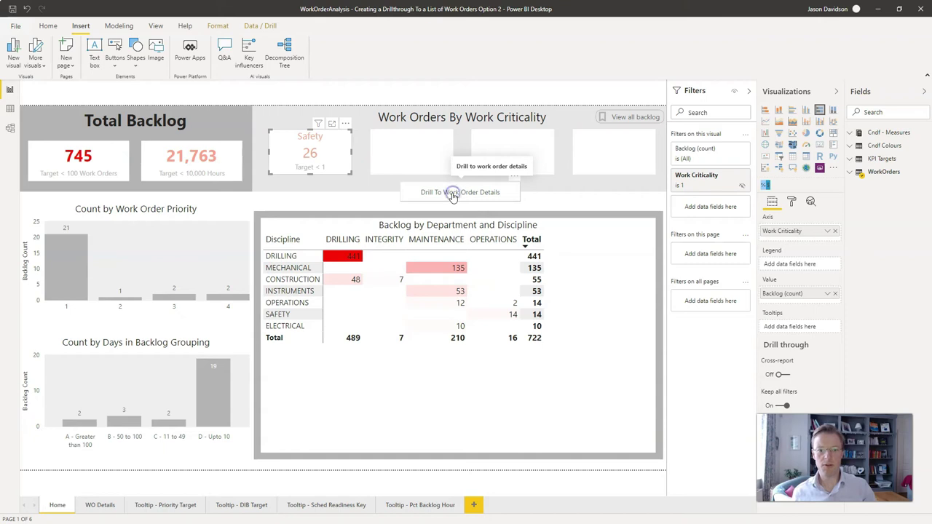
click(452, 195)
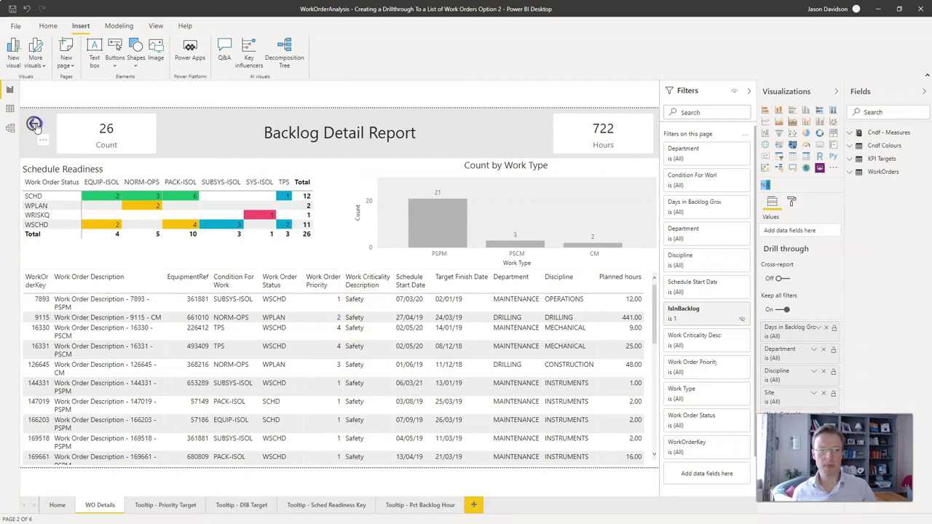
ctrl+click(34, 125)
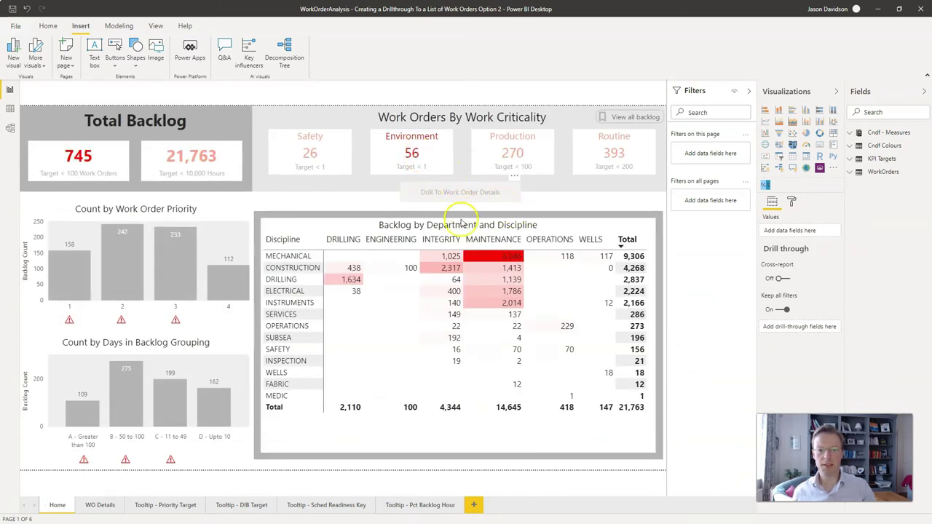
click(175, 256)
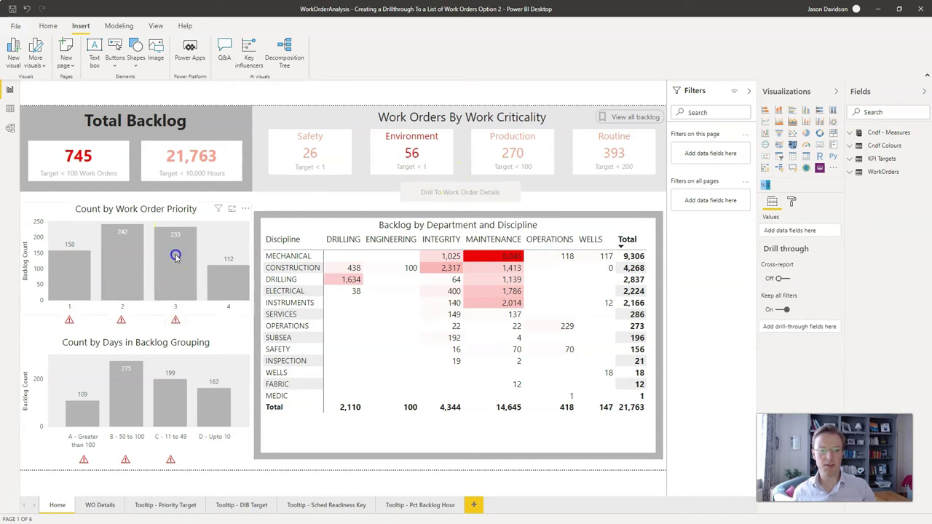
click(101, 222)
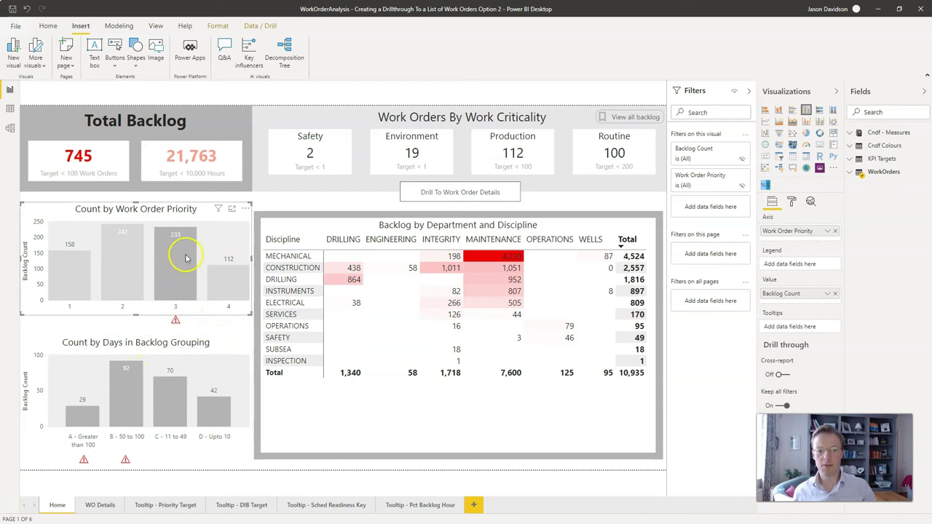
ctrl+click(442, 195)
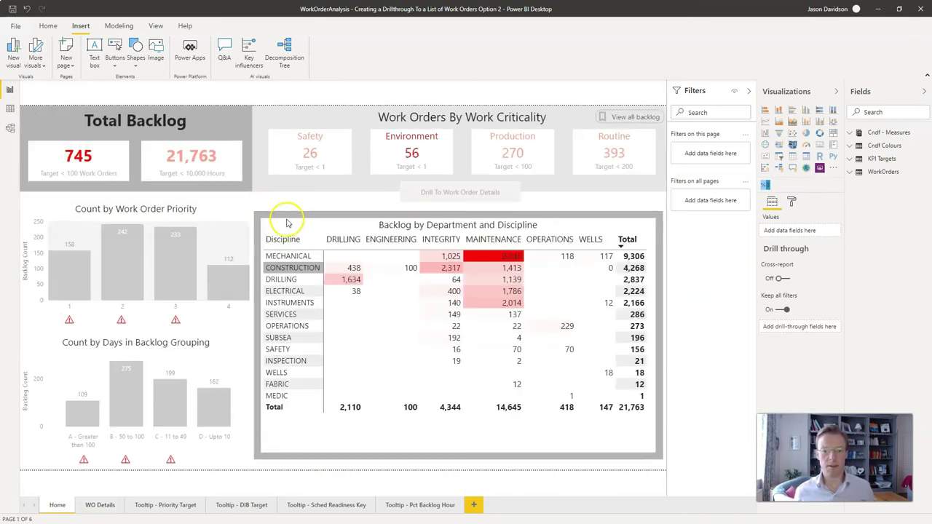
click(419, 158)
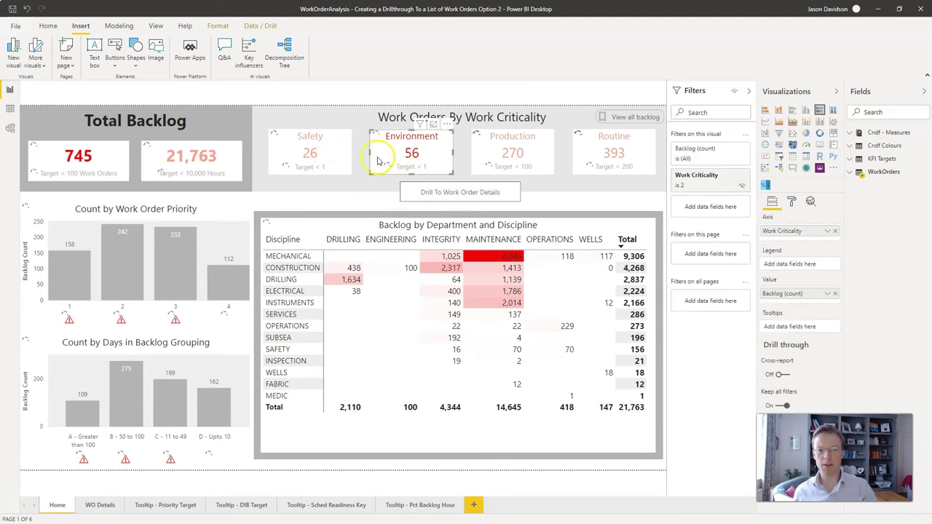
click(474, 155)
click(416, 155)
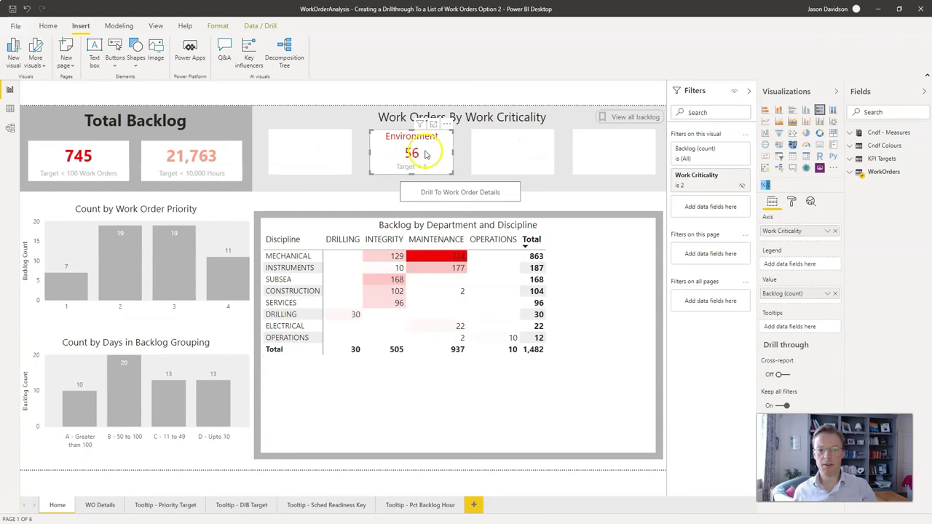
mouse_move(422, 156)
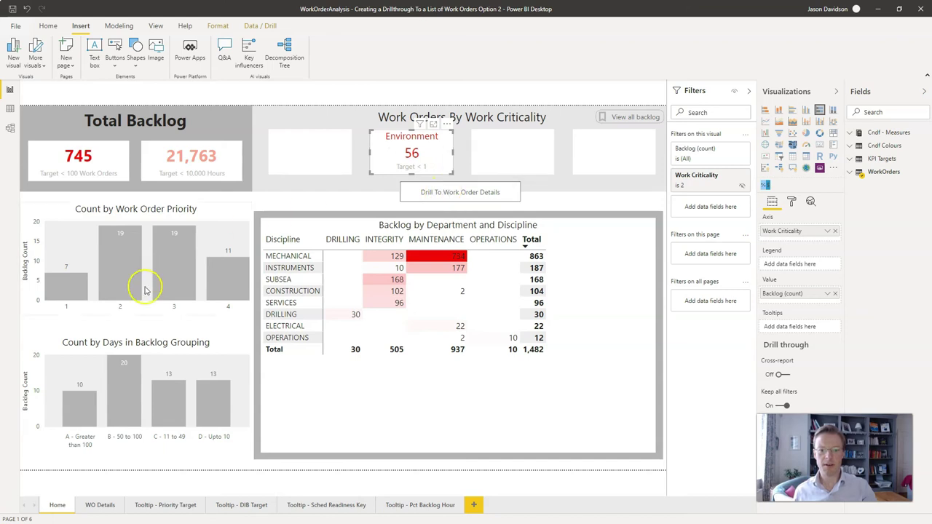
ctrl+click(446, 193)
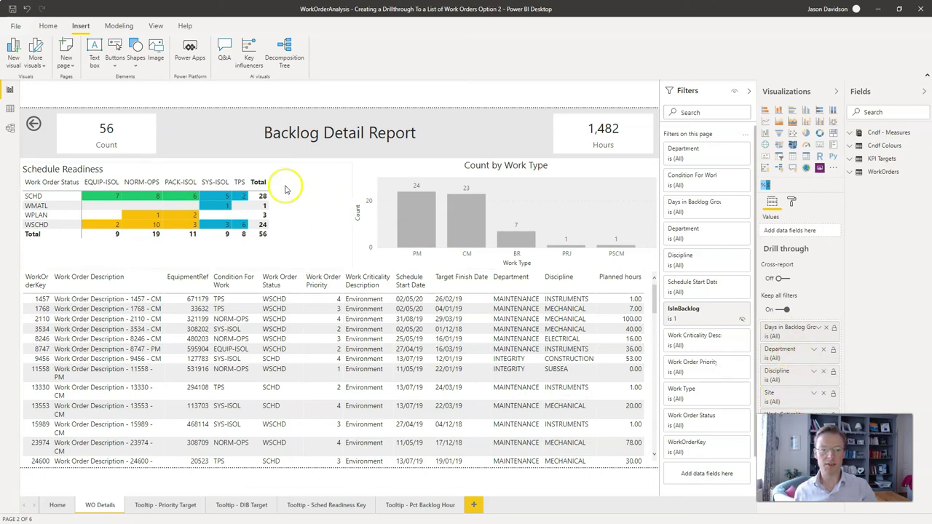
ctrl+click(34, 126)
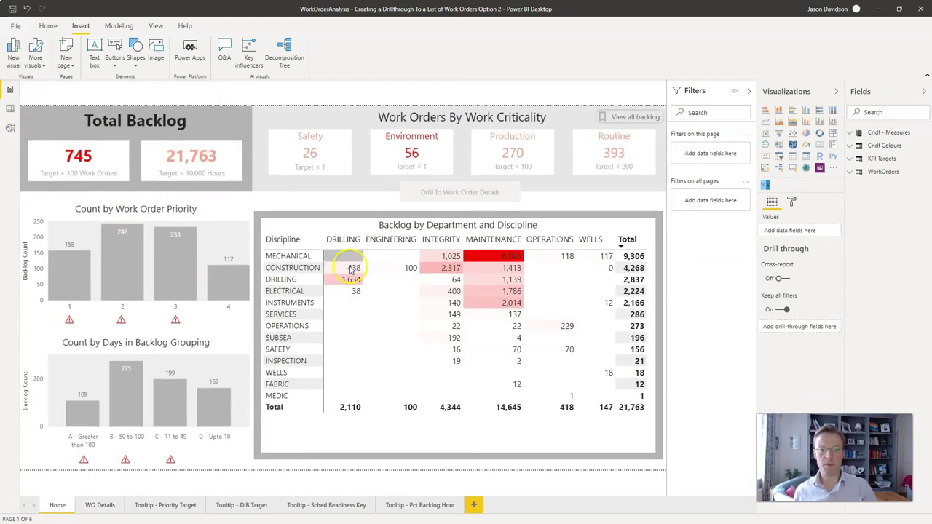
mouse_move(492, 259)
click(498, 262)
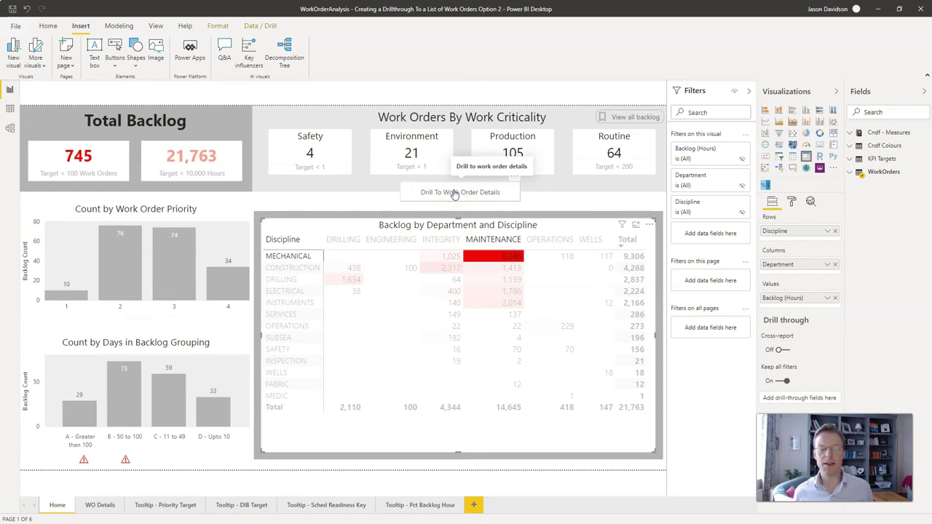
click(444, 194)
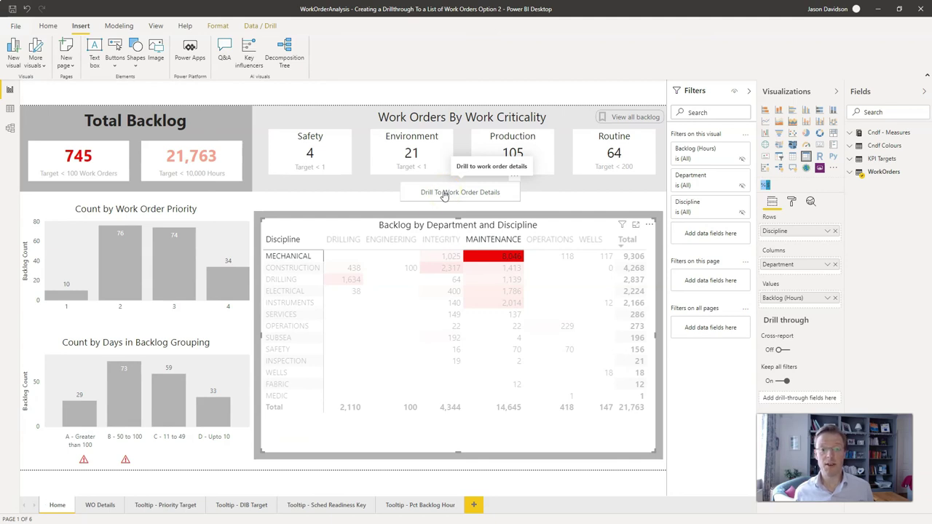
click(408, 202)
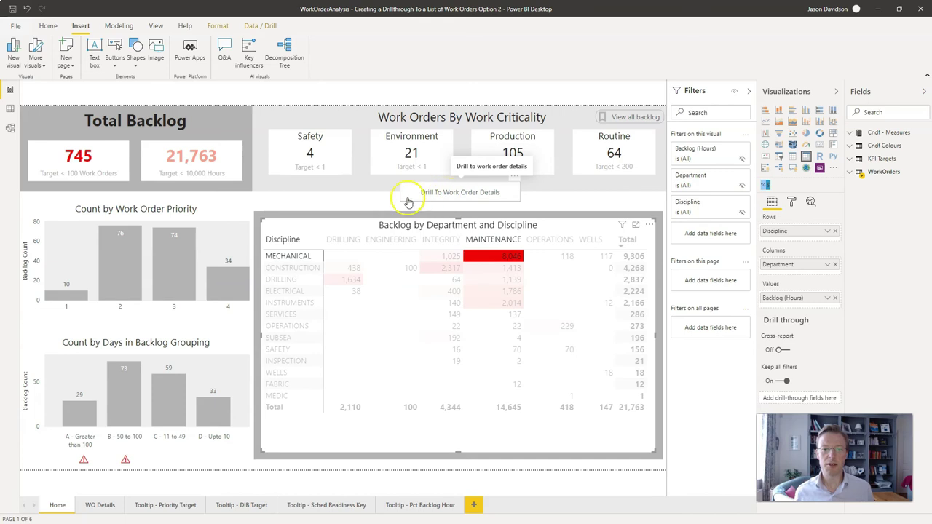
click(493, 258)
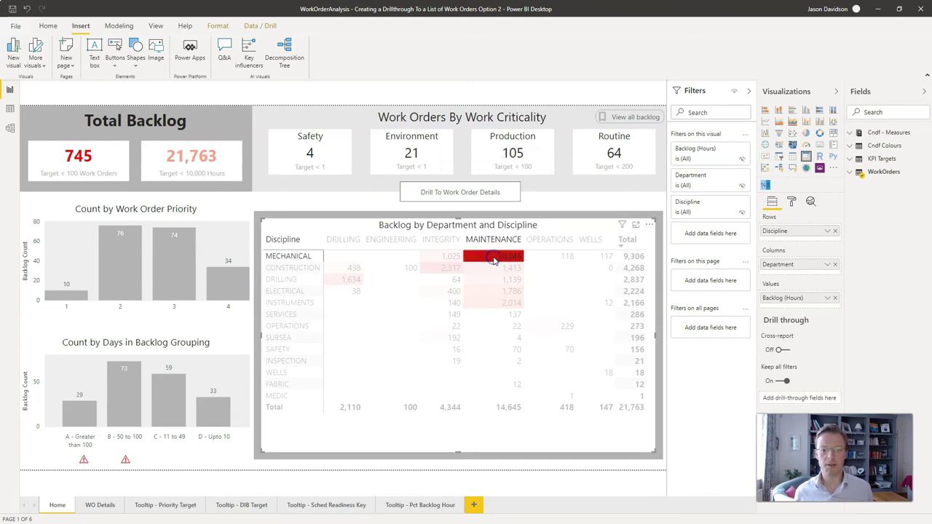
click(493, 258)
click(463, 196)
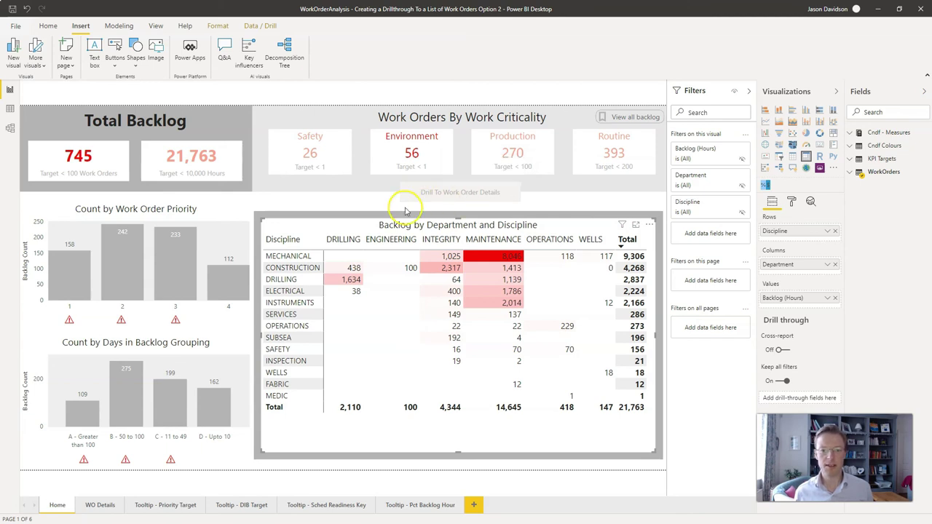
Clear and reselect the Environment card so the drill button becomes active
click(413, 155)
click(426, 157)
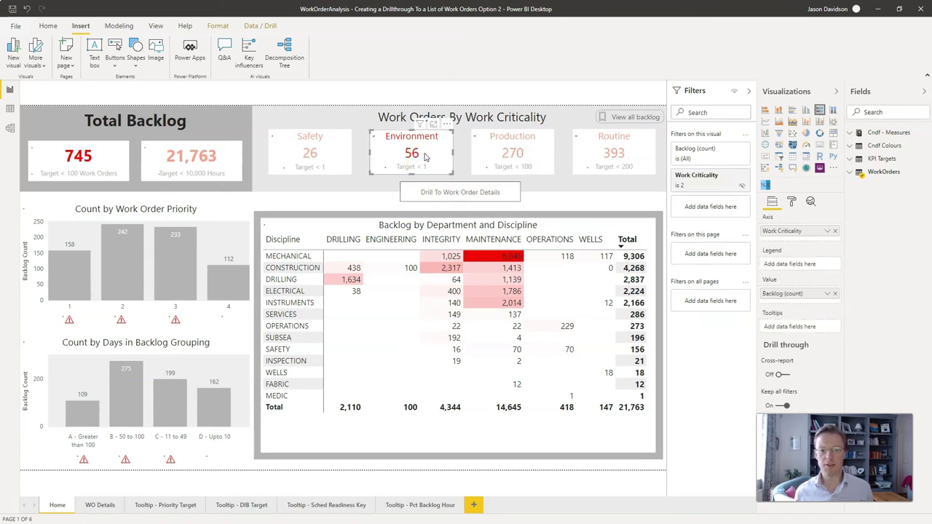